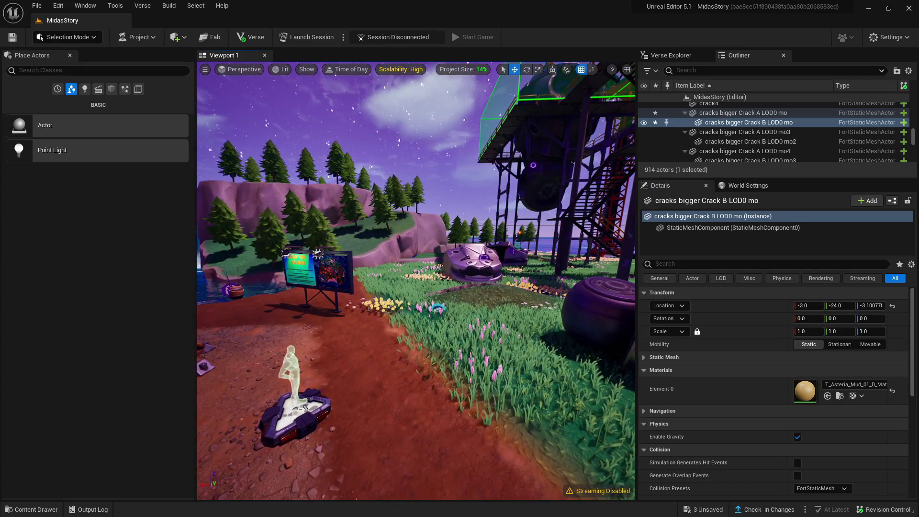
# Select the cracks bigger Crack A LOD0 mo3 mesh in the grass and examine the crack and its surroundings up close
pyautogui.press('w')
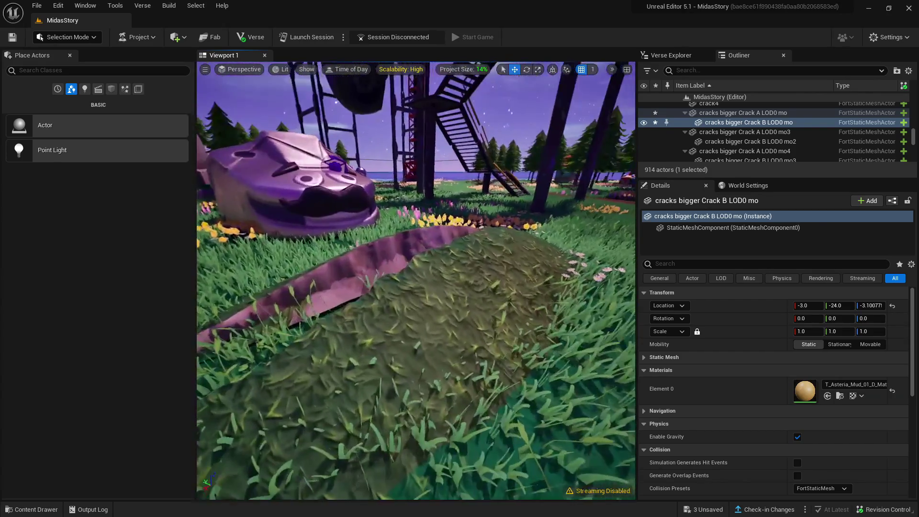
pyautogui.click(408, 210)
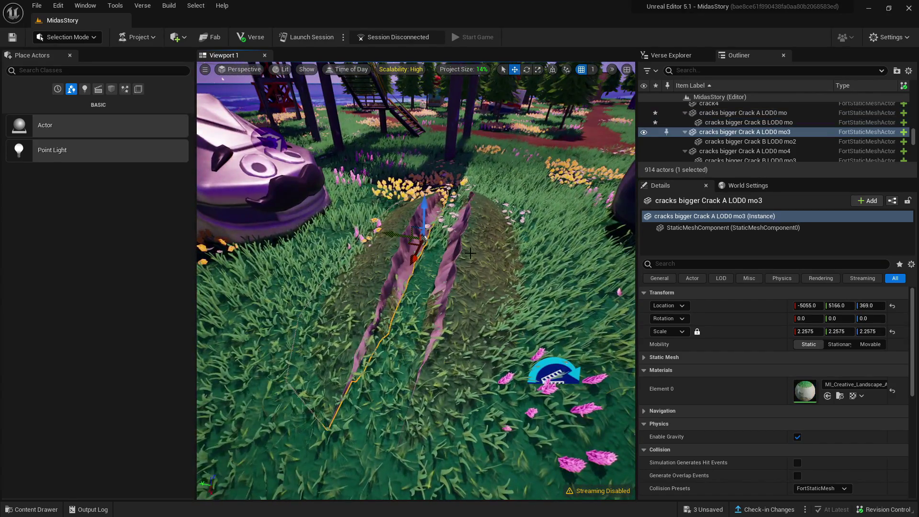
pyautogui.click(409, 210)
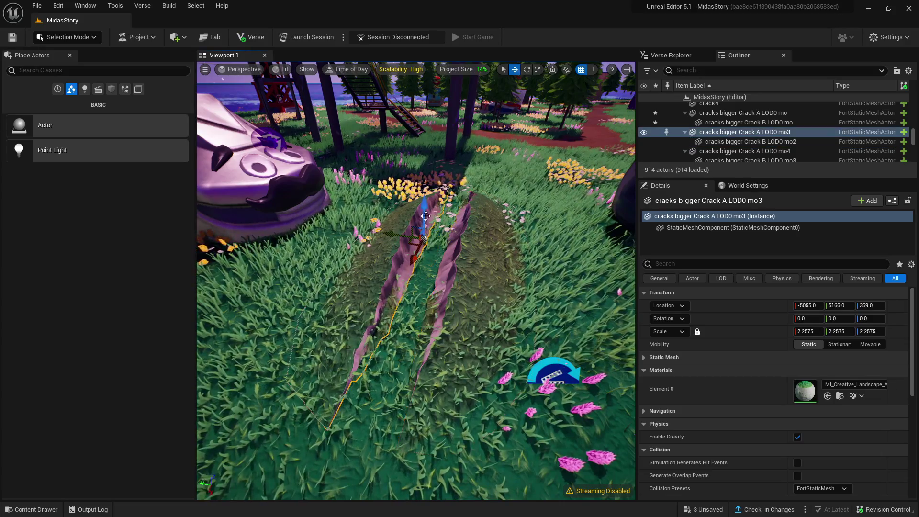
pyautogui.moveTo(409, 210); pyautogui.dragTo(472, 165, button='right')
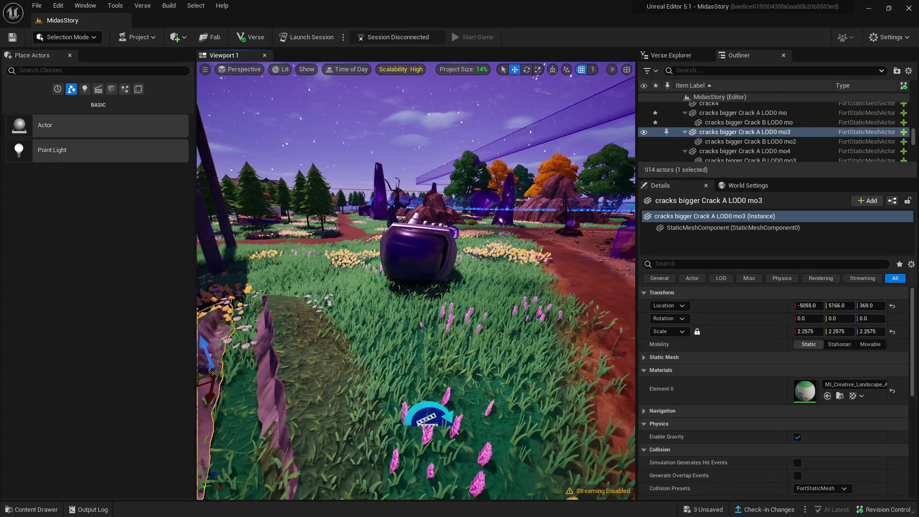
pyautogui.press('f')
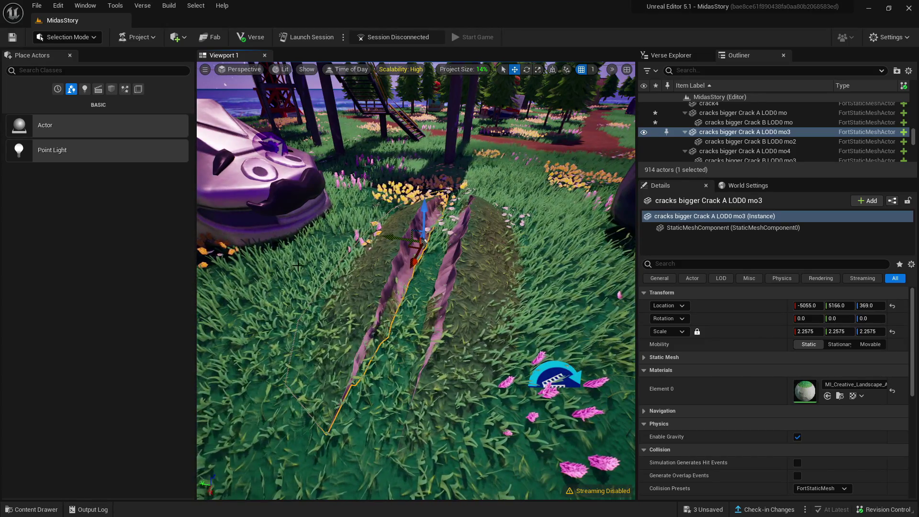
# Open the crack static mesh from the project's Images folder in the static mesh editor
pyautogui.hotkey('ctrl', 'space')
pyautogui.click(368, 424)
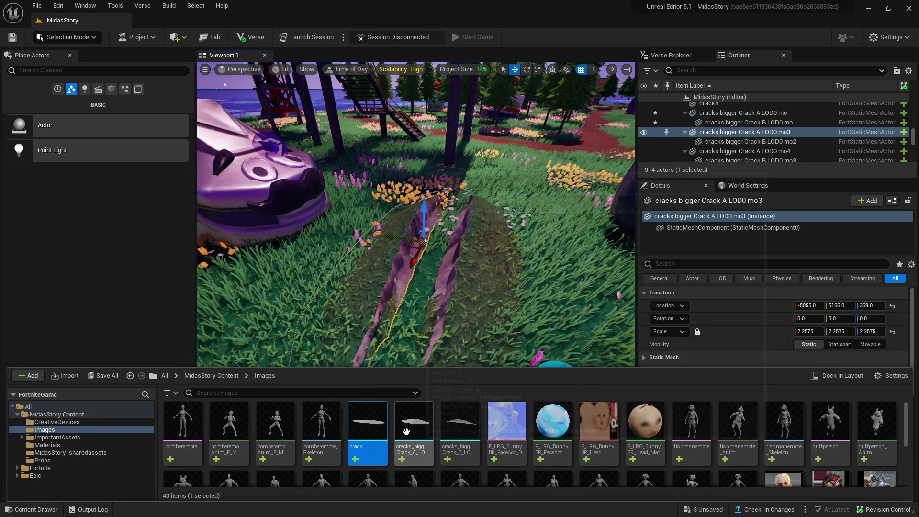
pyautogui.moveTo(371, 422)
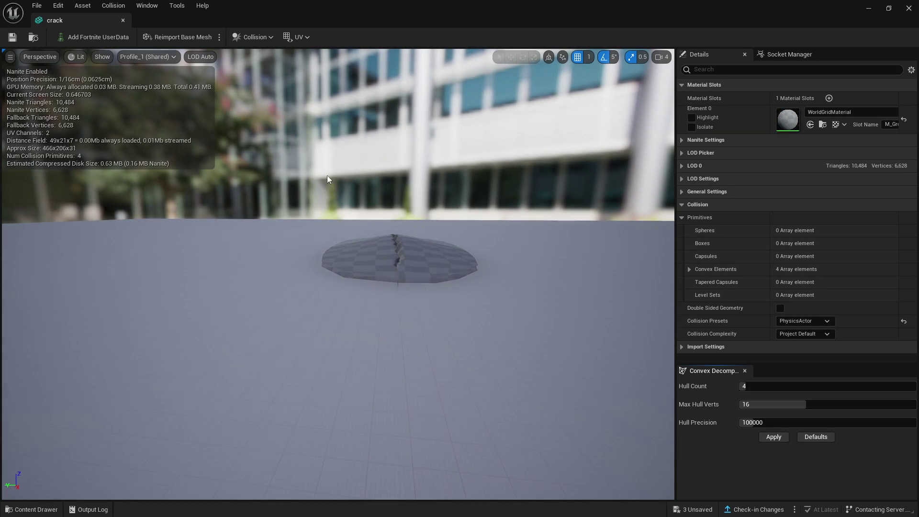
# Review the available collision options for the crack mesh and examine its convex collision hulls from different angles
pyautogui.click(272, 37)
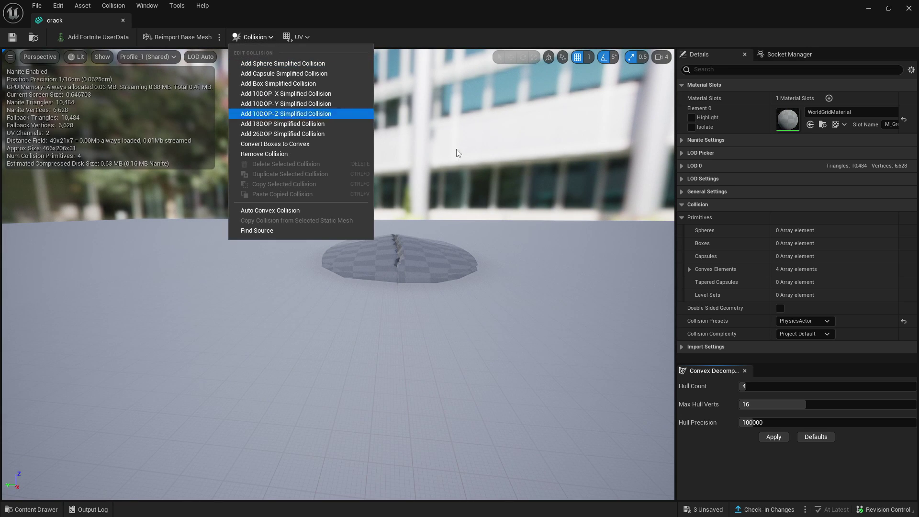
pyautogui.click(538, 137)
pyautogui.moveTo(435, 231)
pyautogui.mouseDown()
pyautogui.moveTo(479, 254)
pyautogui.moveTo(440, 258)
pyautogui.moveTo(434, 230)
pyautogui.mouseUp()
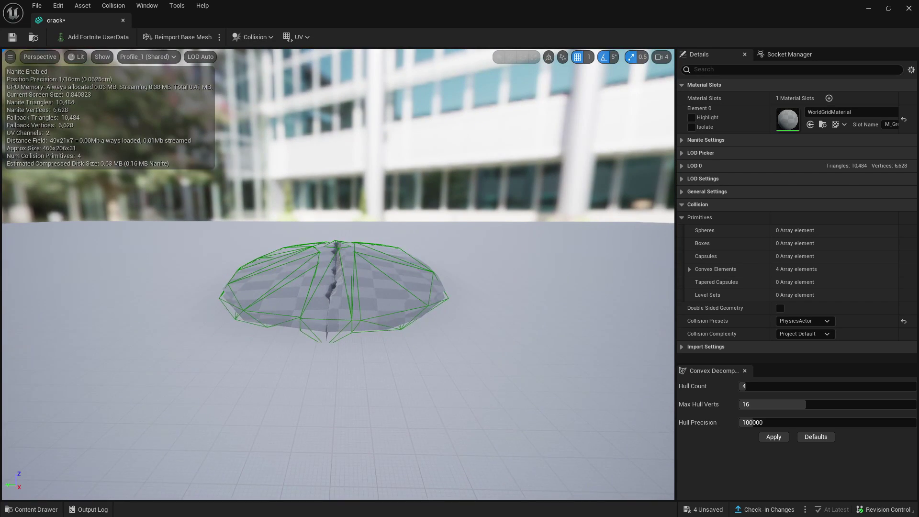
pyautogui.moveTo(337, 287); pyautogui.dragTo(282, 259)
pyautogui.press('d')
pyautogui.moveTo(282, 258); pyautogui.dragTo(210, 258, button='right')
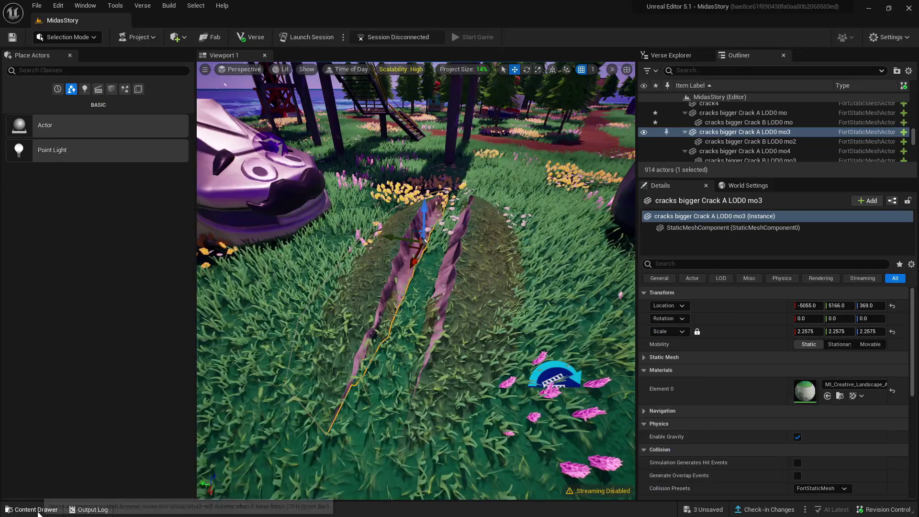
# Open the GuffStatic mesh from the ImportantAssets StaticMesh folder and look over the character model
pyautogui.hotkey('ctrl', 'space')
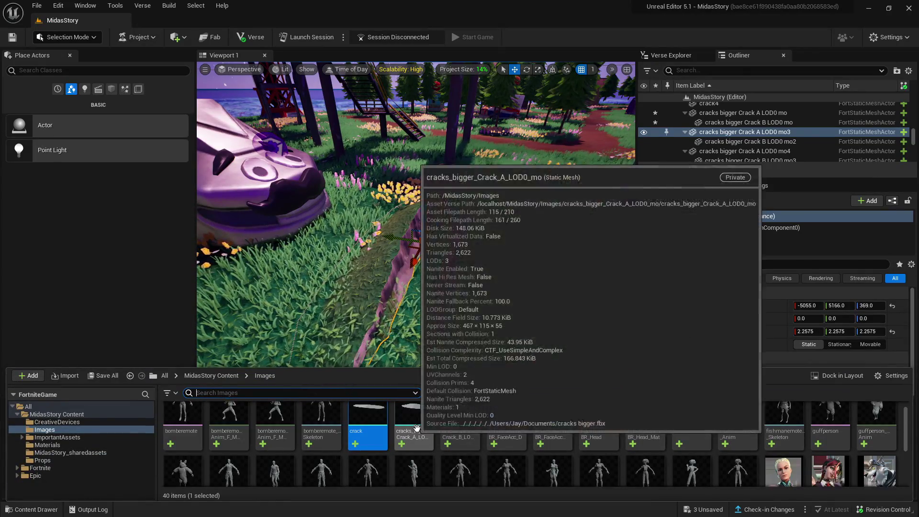
pyautogui.scroll(-1, 612, 418)
pyautogui.scroll(-1, 611, 417)
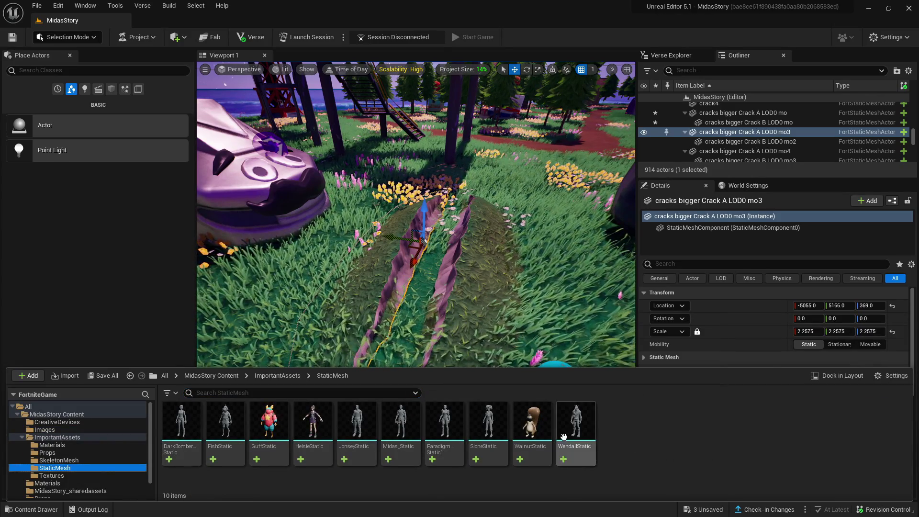
pyautogui.doubleClick(264, 419)
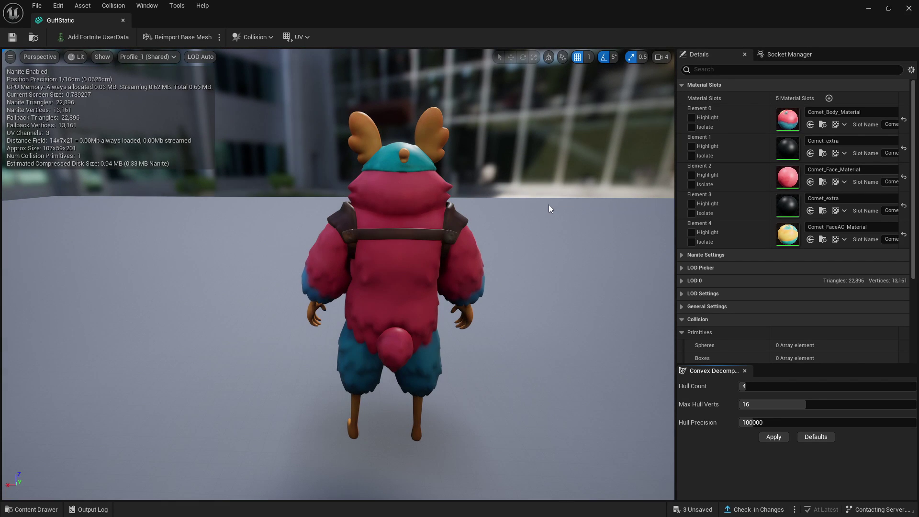
pyautogui.moveTo(548, 205); pyautogui.dragTo(229, 91)
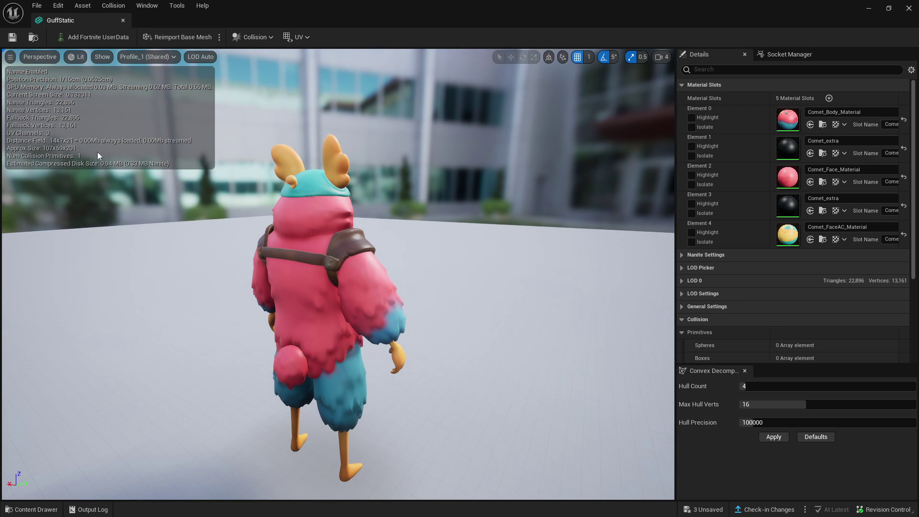
# Open the bunny skeletal mesh from the MidasStory Content folder for comparison with the static mesh
pyautogui.hotkey('ctrl', 'space')
pyautogui.doubleClick(262, 416)
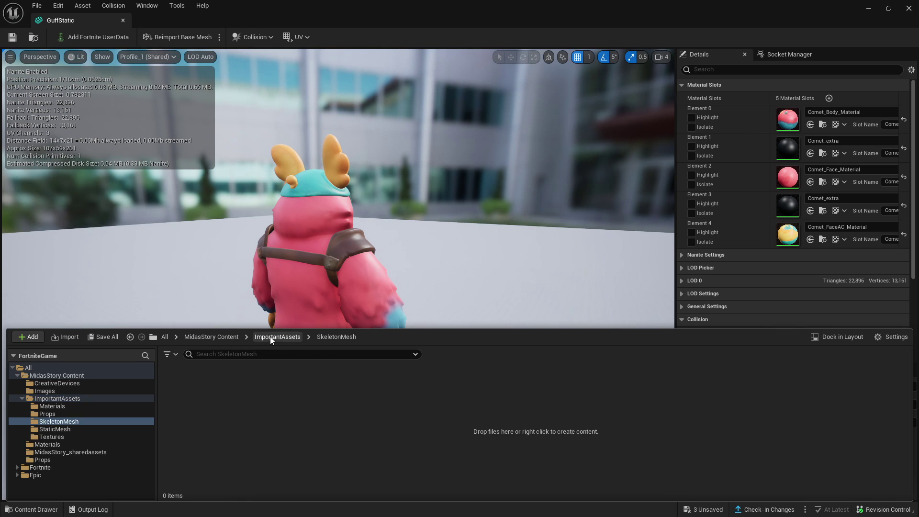
pyautogui.click(219, 338)
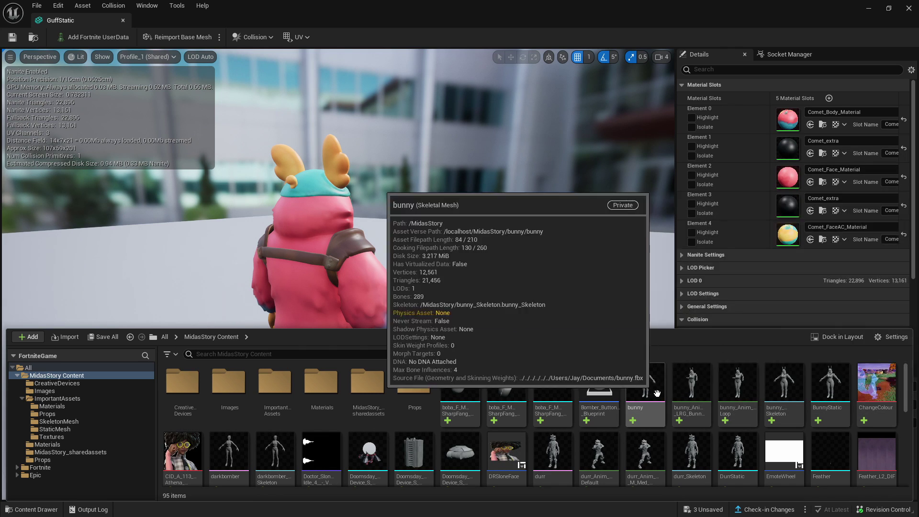
pyautogui.click(648, 388)
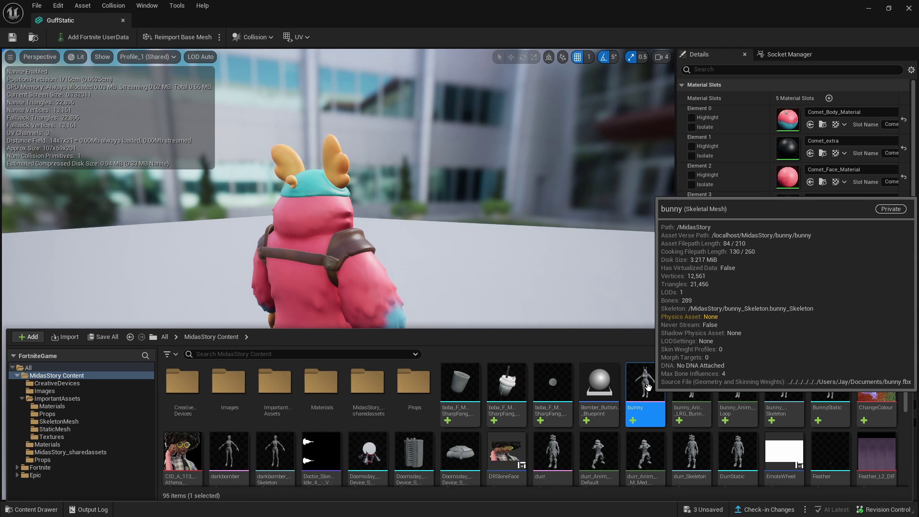
pyautogui.doubleClick(648, 388)
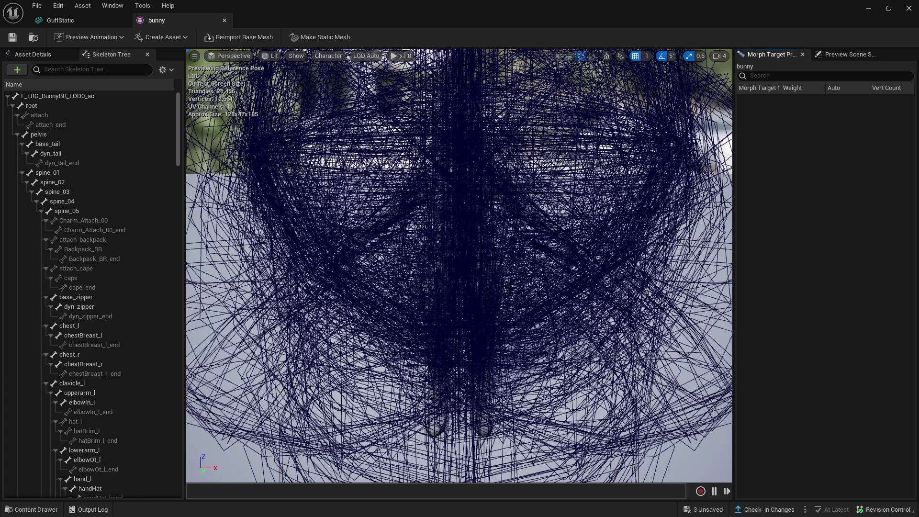
# Return to the GuffStatic mesh and add a box simplified collision around the character
pyautogui.click(60, 20)
pyautogui.keyDown('alt'); pyautogui.moveTo(337, 258); pyautogui.dragTo(230, 259); pyautogui.keyUp('alt')
pyautogui.moveTo(480, 275); pyautogui.dragTo(522, 289, button='right')
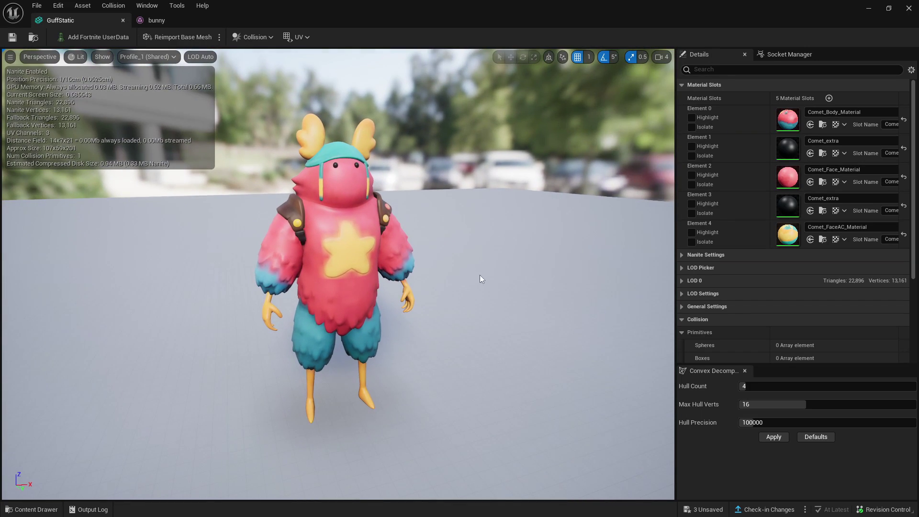
pyautogui.click(255, 39)
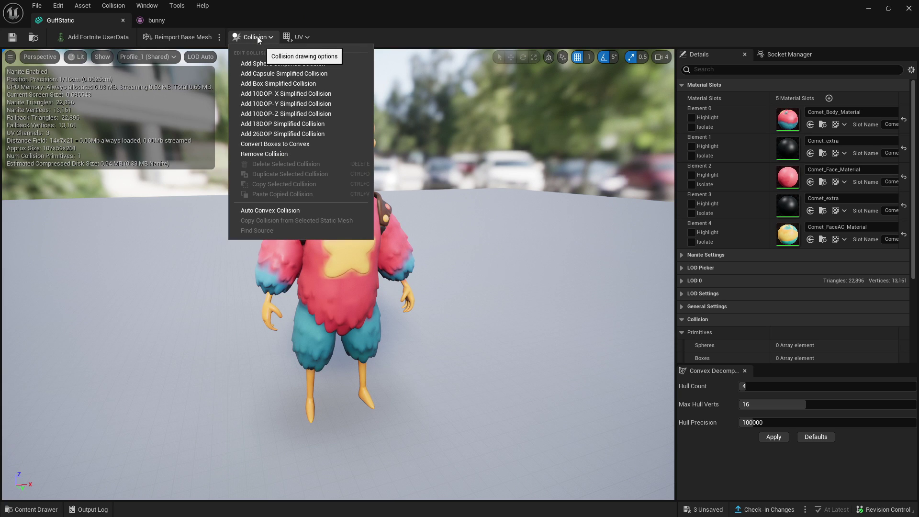
pyautogui.click(289, 84)
pyautogui.keyDown('alt'); pyautogui.moveTo(504, 213); pyautogui.dragTo(422, 213); pyautogui.keyUp('alt')
pyautogui.moveTo(294, 149); pyautogui.dragTo(370, 149, button='middle')
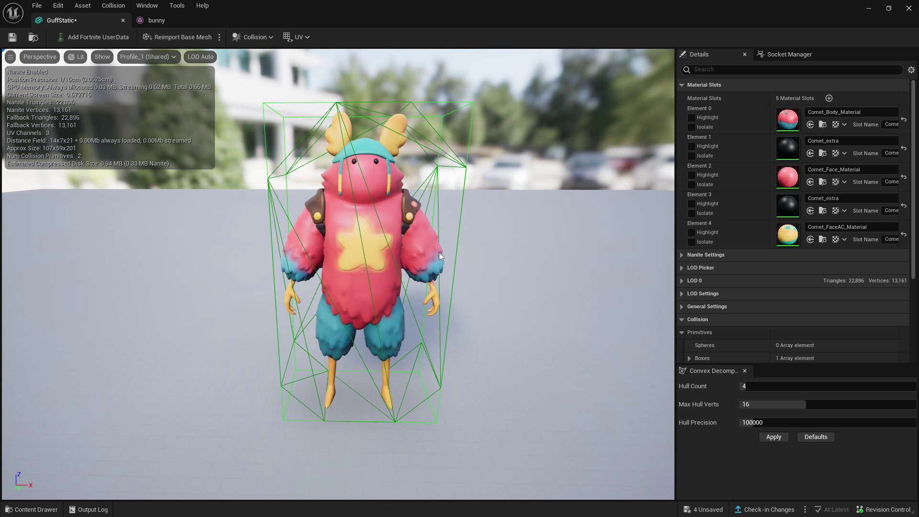
# Apply convex decomposition with hull count 4, max hull verts 16 and hull precision 100000, and remove the simplified collision
pyautogui.click(774, 437)
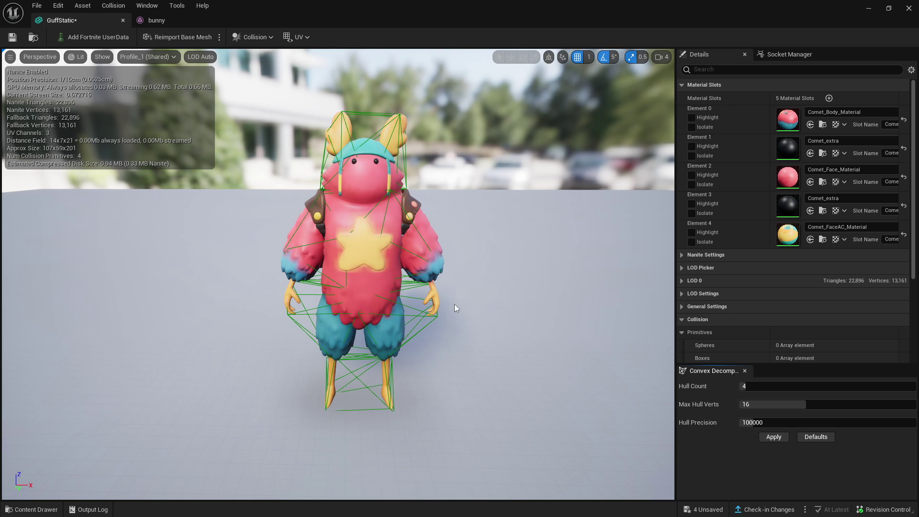
pyautogui.moveTo(338, 274); pyautogui.dragTo(309, 230, button='right')
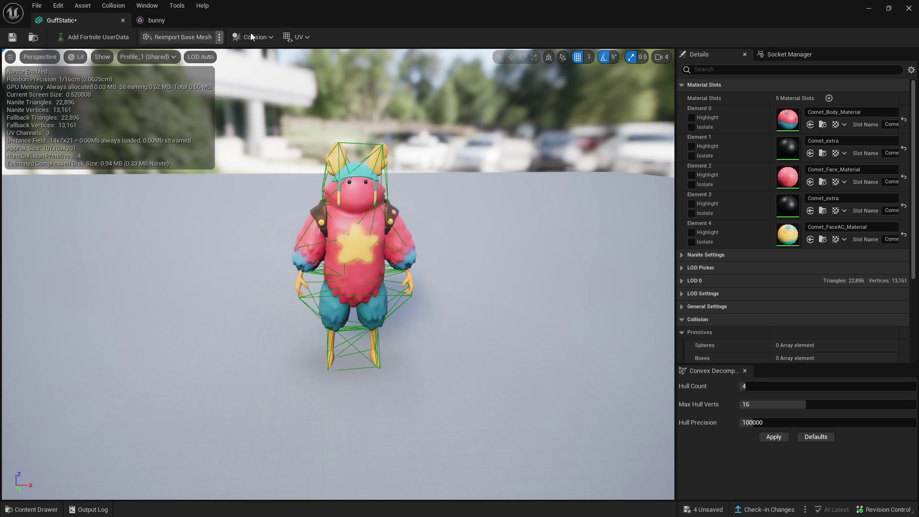
pyautogui.click(252, 37)
pyautogui.click(266, 156)
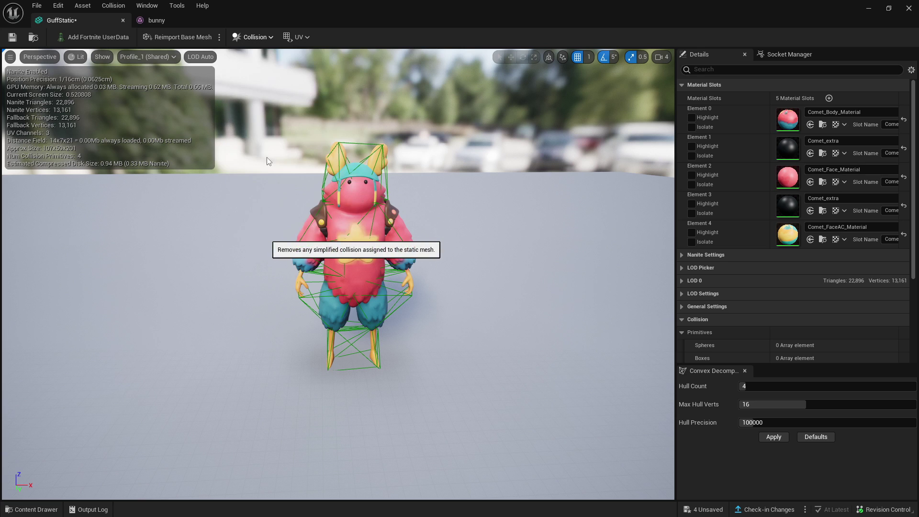
pyautogui.click(257, 37)
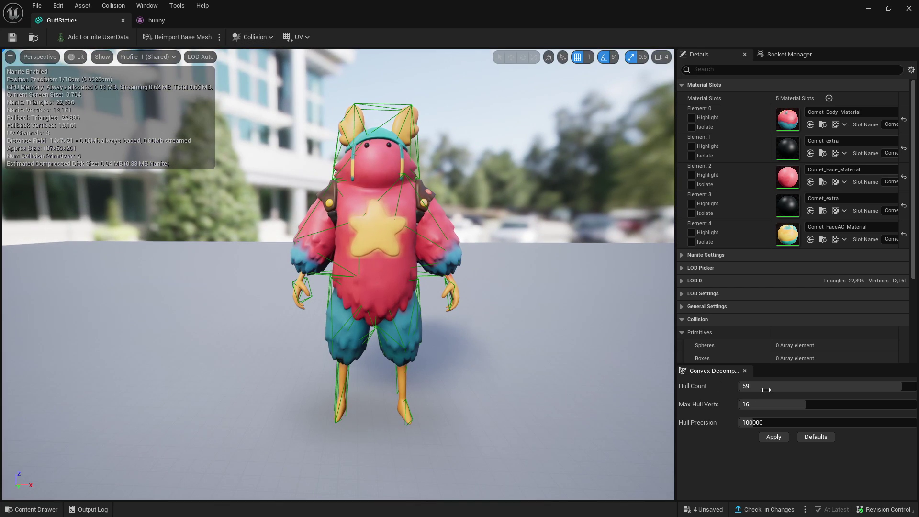
# Set the convex decomposition hull count to 64, apply it to GuffStatic and check how the hulls fit the character
pyautogui.moveTo(766, 389); pyautogui.dragTo(766, 390)
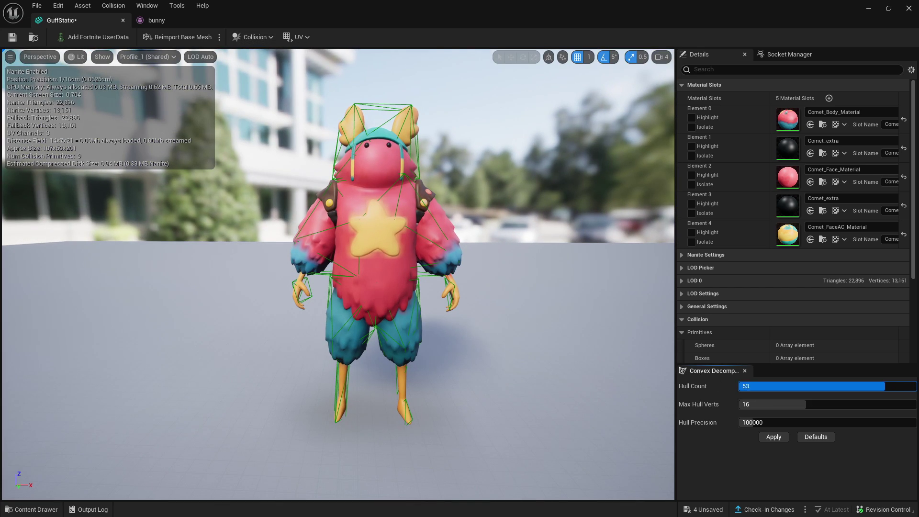
pyautogui.press('Return')
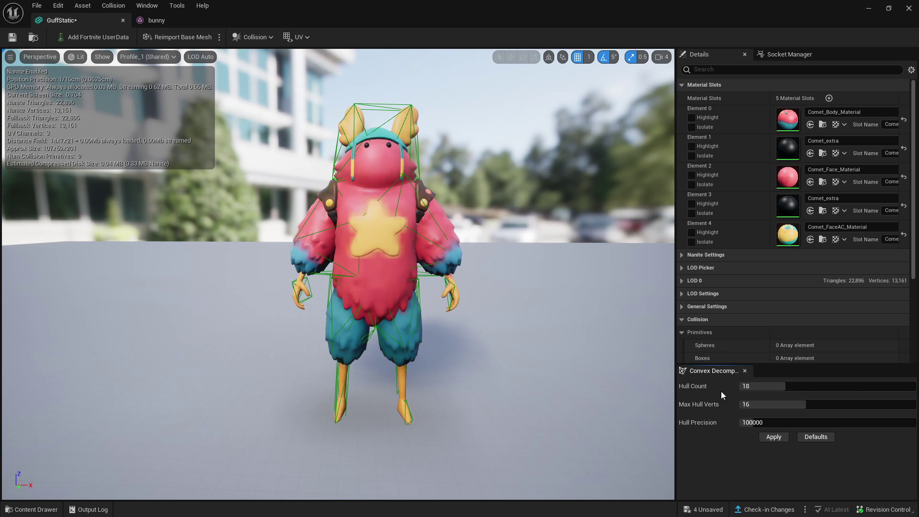
pyautogui.moveTo(759, 387); pyautogui.dragTo(846, 386)
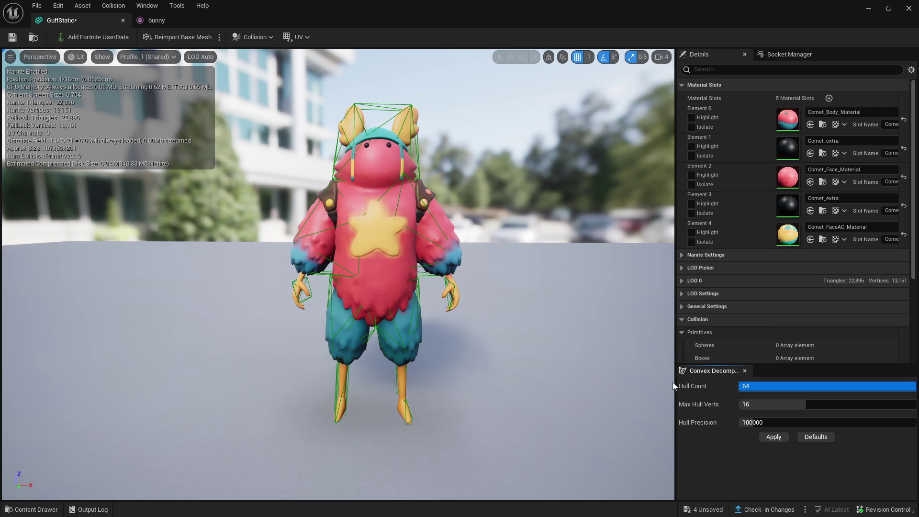
pyautogui.click(776, 438)
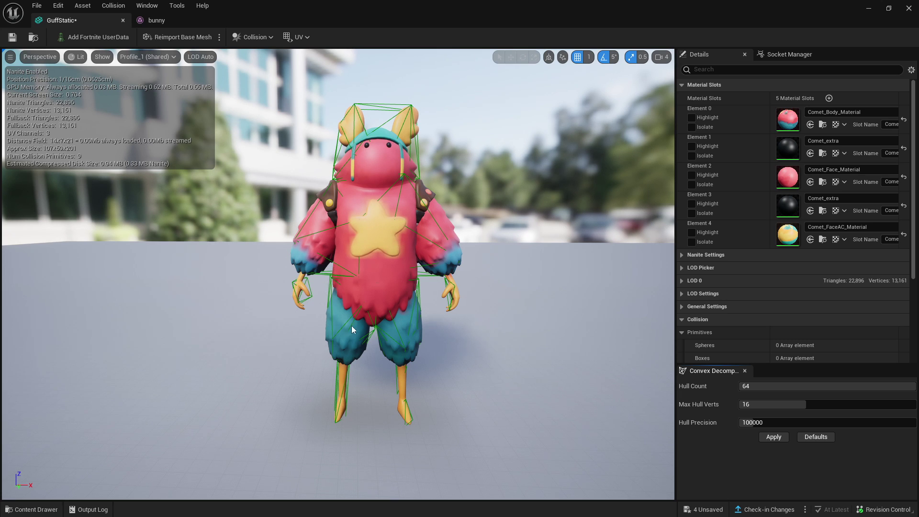
pyautogui.moveTo(490, 427)
pyautogui.mouseDown(button='right')
pyautogui.moveTo(490, 491)
pyautogui.moveTo(480, 385)
pyautogui.moveTo(469, 412)
pyautogui.moveTo(472, 474)
pyautogui.moveTo(541, 479)
pyautogui.moveTo(478, 426)
pyautogui.mouseUp(button='right')
pyautogui.press('w')
pyautogui.press('e')
pyautogui.press('s')
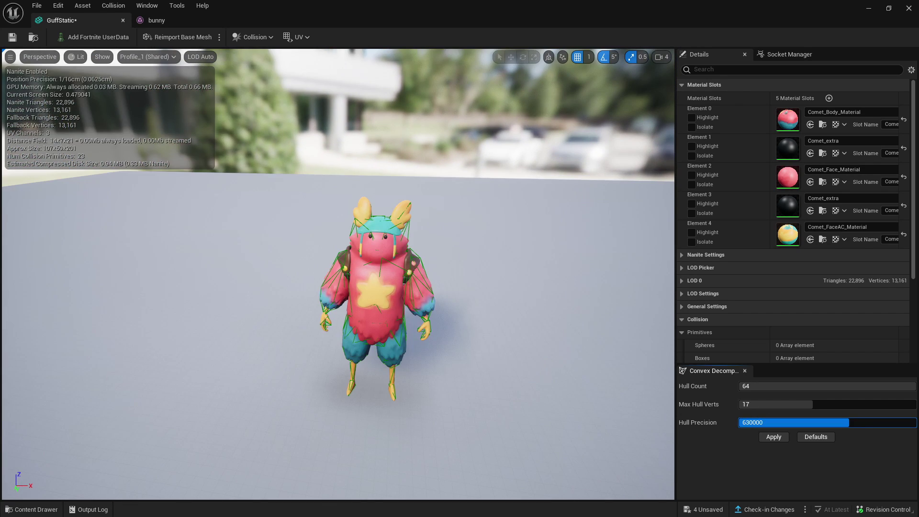
# Set the hull count to 48 and the hull precision to 690000, and apply the convex decomposition again
pyautogui.moveTo(840, 422); pyautogui.dragTo(835, 422)
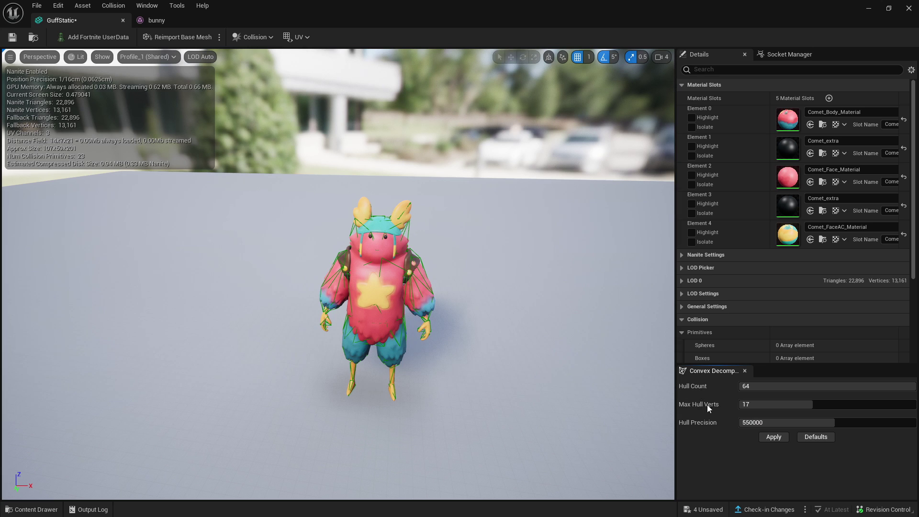
pyautogui.moveTo(766, 422); pyautogui.dragTo(821, 424)
pyautogui.click(774, 437)
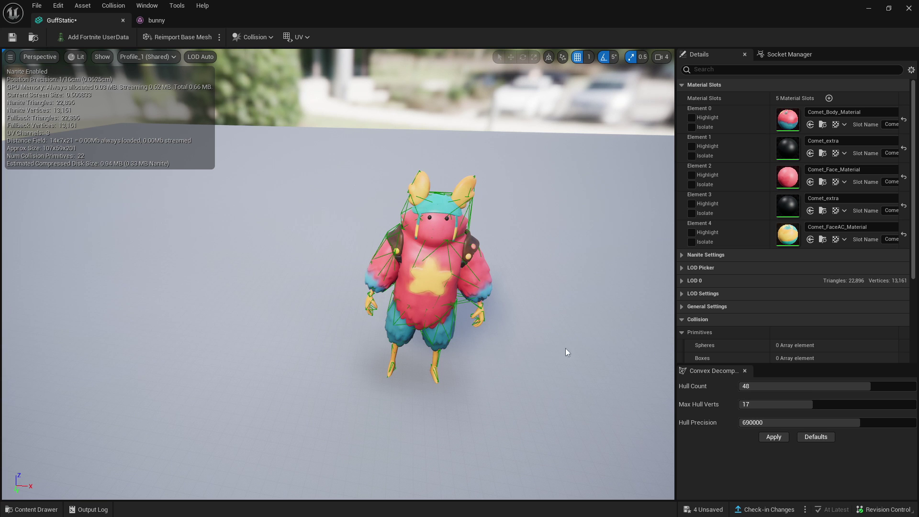
# Inspect the regenerated hulls around the character's body and legs, and restore the default convex decomposition settings
pyautogui.moveTo(565, 348); pyautogui.dragTo(389, 327, button='right')
pyautogui.press('w')
pyautogui.press('d')
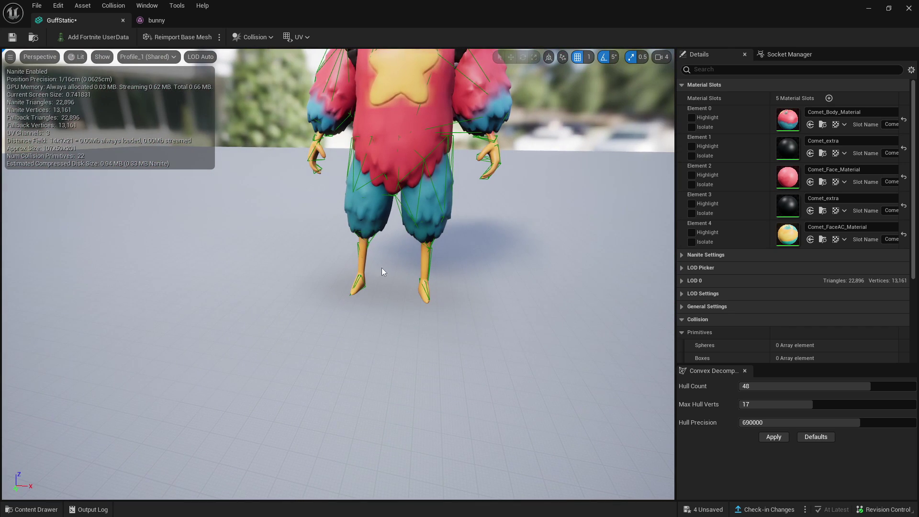
pyautogui.moveTo(513, 319); pyautogui.dragTo(512, 320, button='right')
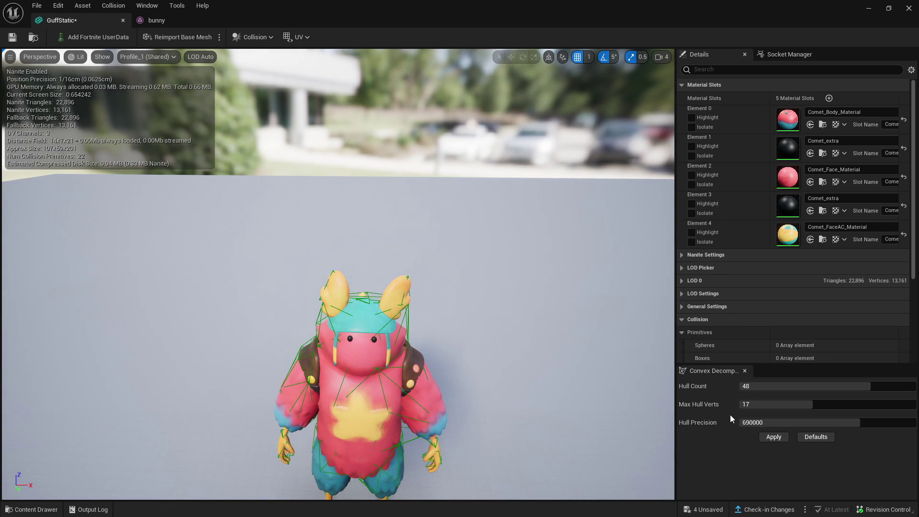
pyautogui.click(820, 438)
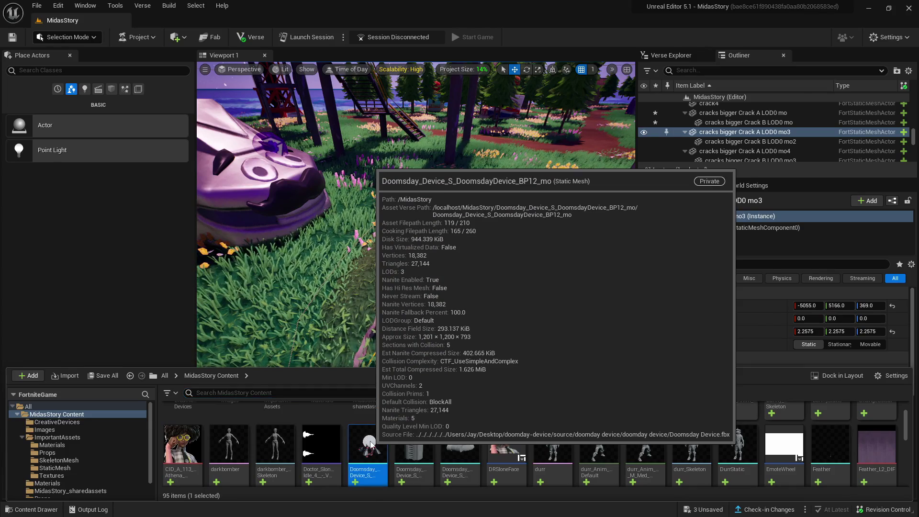
# Open the Doomsday_Device_S_DoomsdayDevice_BP12_mo static mesh and replace its existing collision with a sphere simplified collision
pyautogui.doubleClick(372, 444)
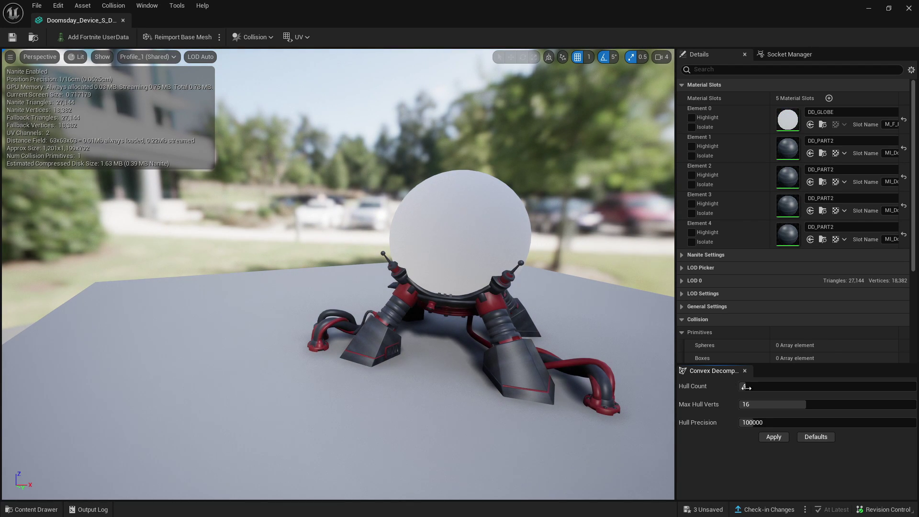
pyautogui.click(251, 40)
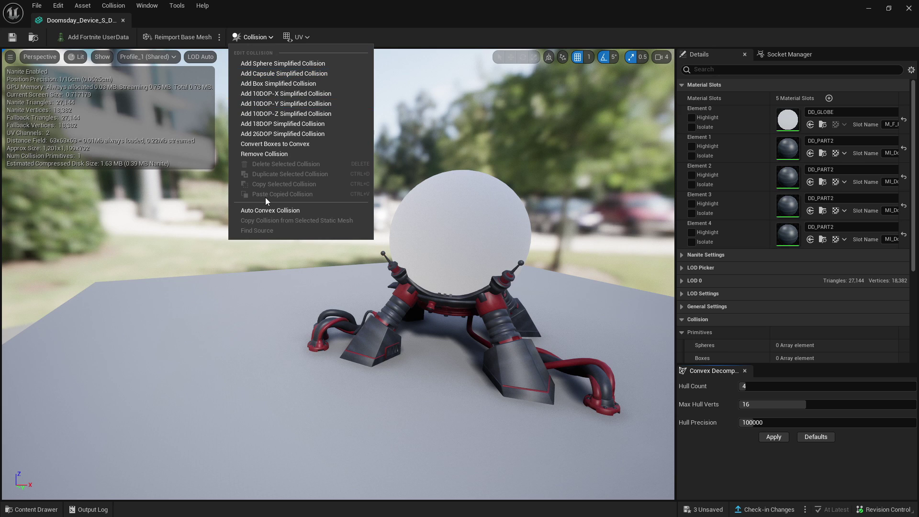
pyautogui.click(292, 155)
pyautogui.click(258, 36)
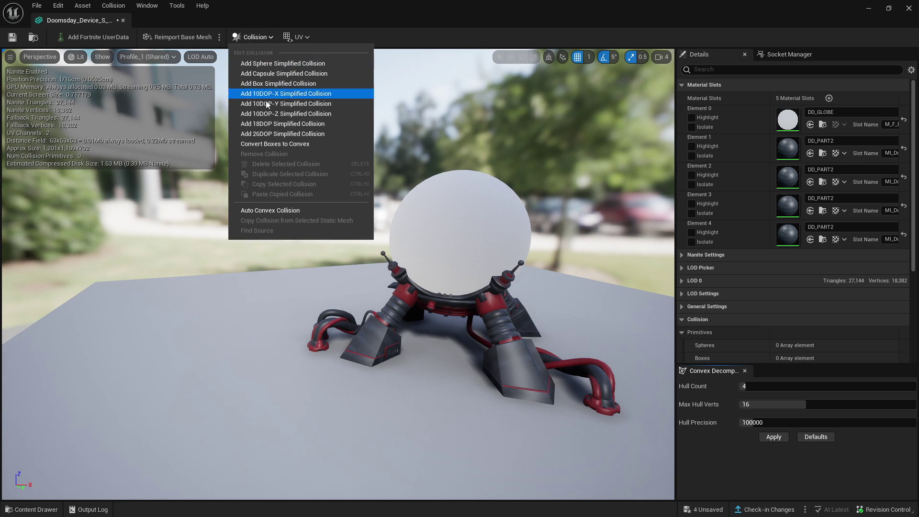
pyautogui.click(290, 83)
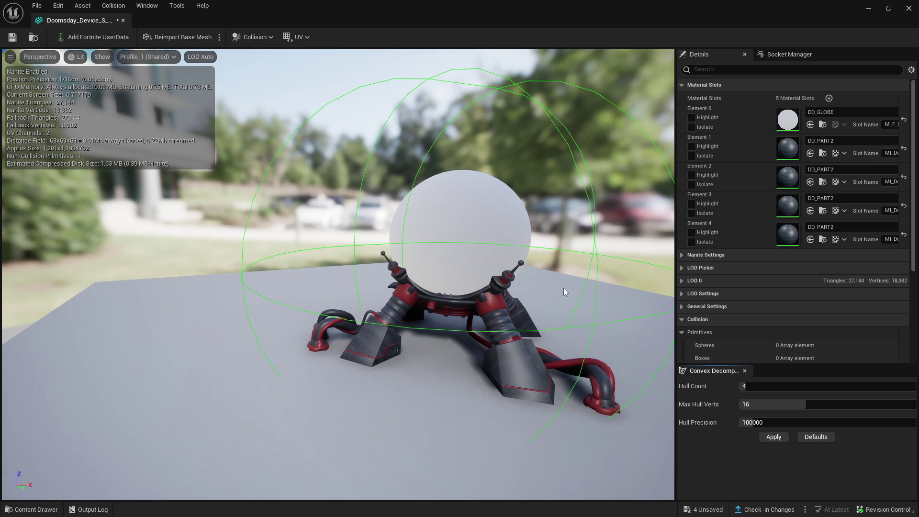
# Apply convex decomposition with hull count 4, max hull verts 16 and hull precision 100000, and check how the hulls fit the device
pyautogui.click(774, 437)
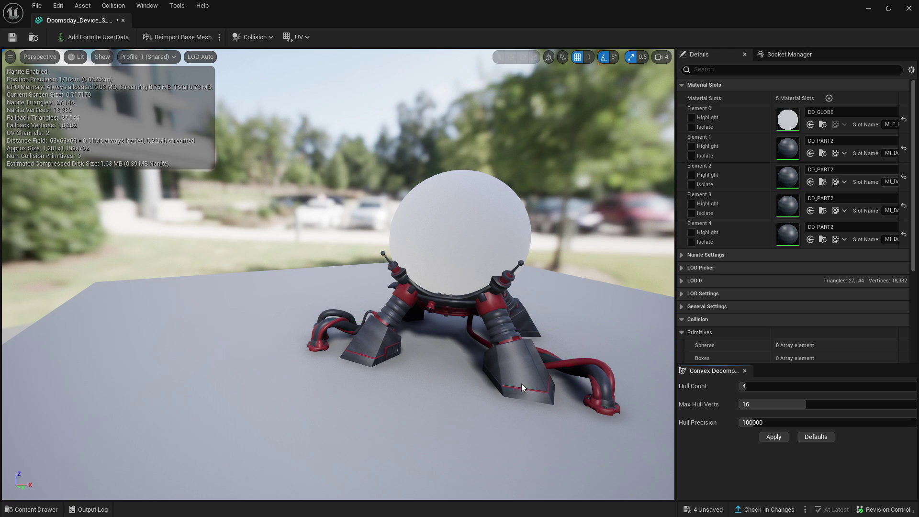
pyautogui.moveTo(550, 315); pyautogui.dragTo(582, 320, button='right')
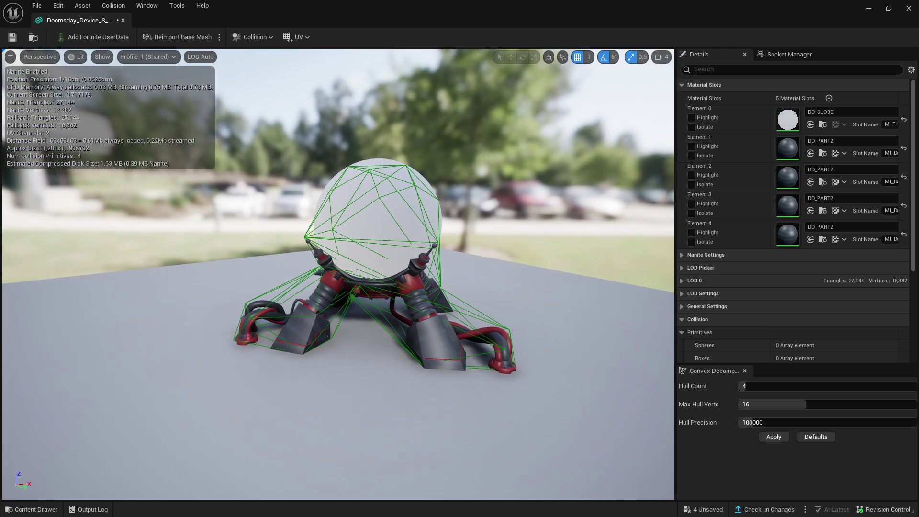
pyautogui.moveTo(582, 320); pyautogui.dragTo(562, 318)
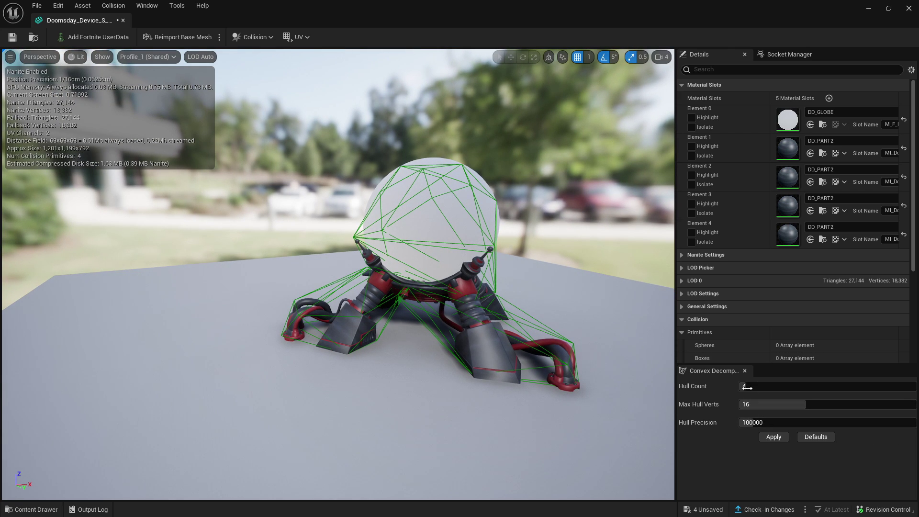
# Regenerate the device's convex decomposition with a hull count of 34, and save and close the mesh
pyautogui.moveTo(754, 386); pyautogui.dragTo(831, 386)
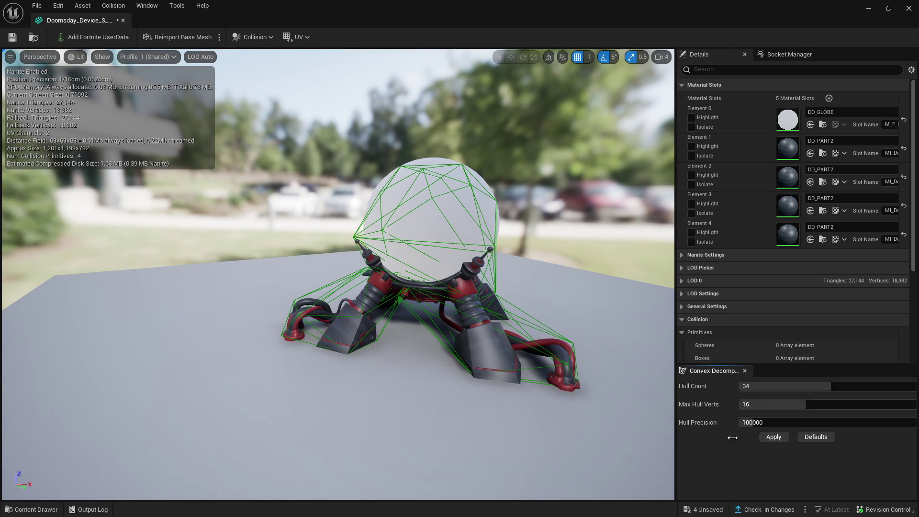
pyautogui.click(768, 439)
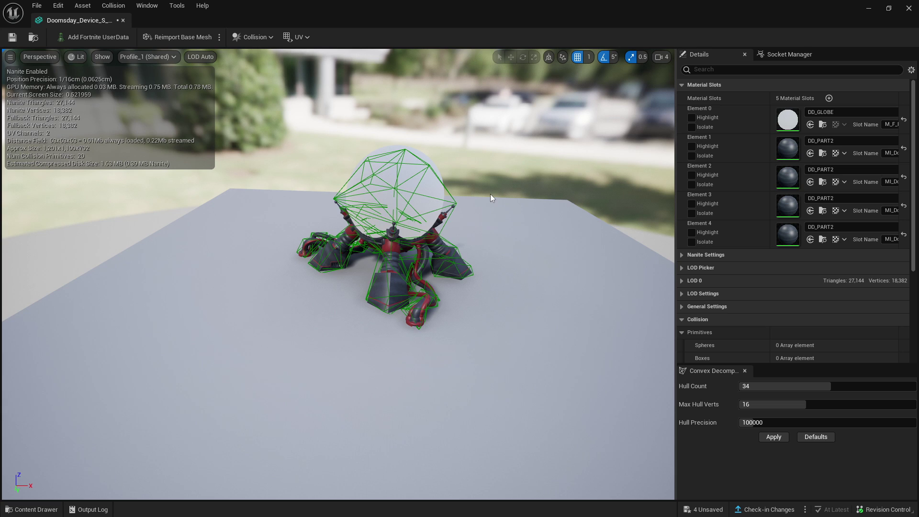
pyautogui.click(13, 37)
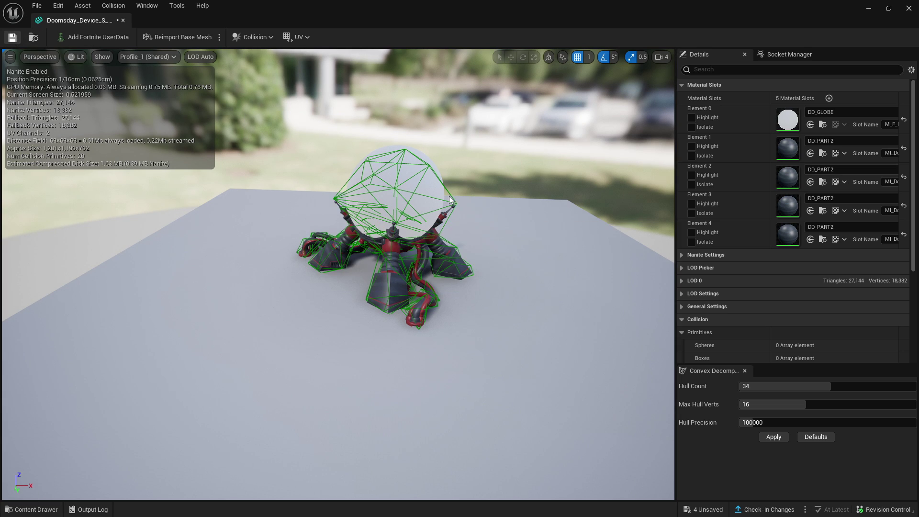
pyautogui.click(123, 21)
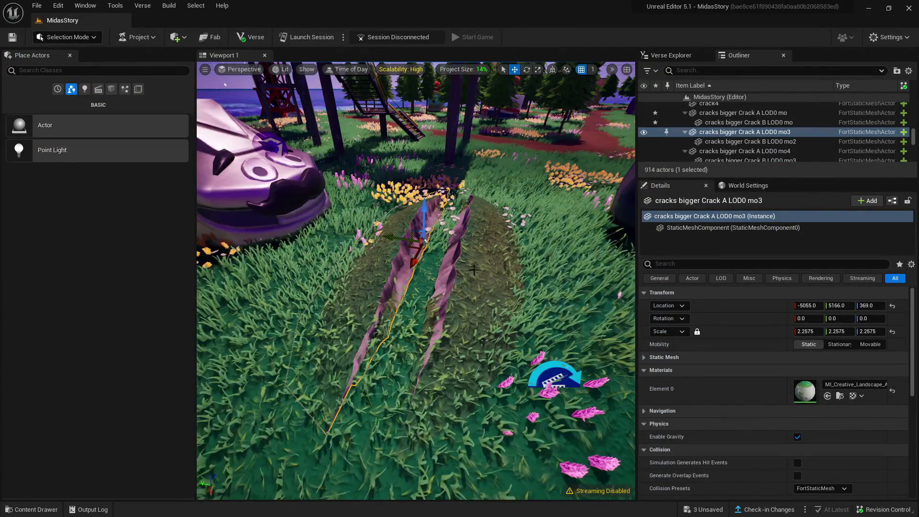
# Look through the level from the ground cracks to the rocky dirt path near the purple structures
pyautogui.press('s')
pyautogui.moveTo(502, 207); pyautogui.dragTo(532, 182, button='right')
pyautogui.press('s')
pyautogui.press('w')
pyautogui.press('w')
pyautogui.press('w')
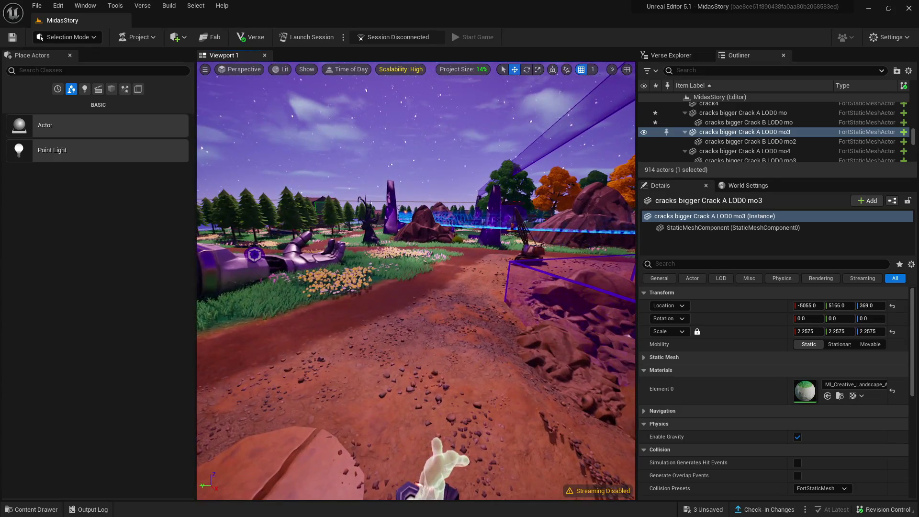